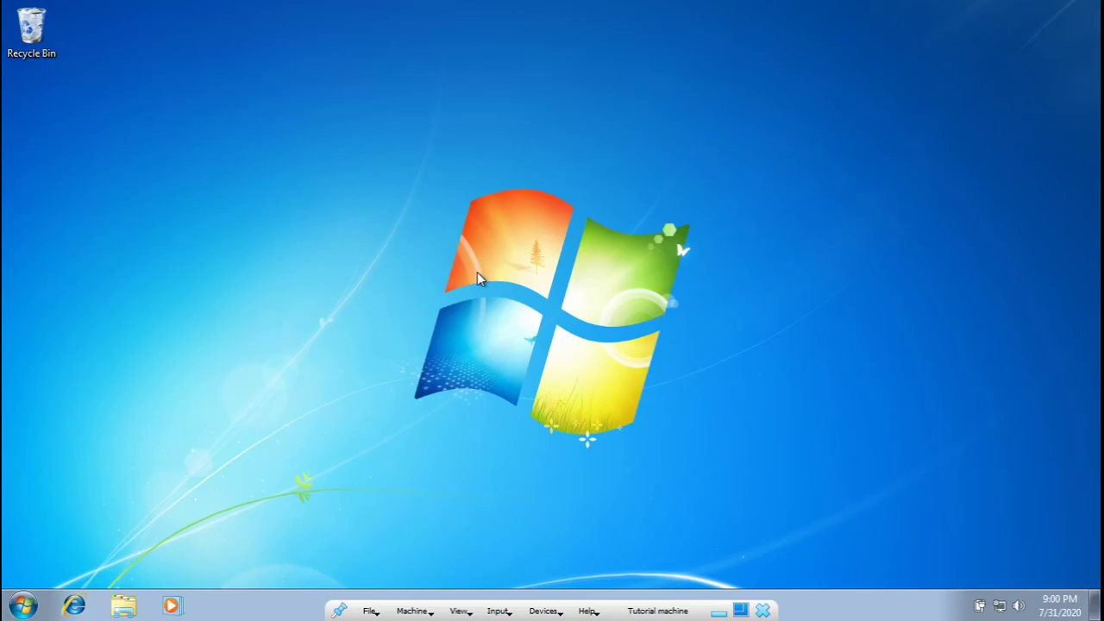
# Run gpedit.msc from the Run dialog, replacing the leftover %appdata% entry.
pyautogui.press('super+r')
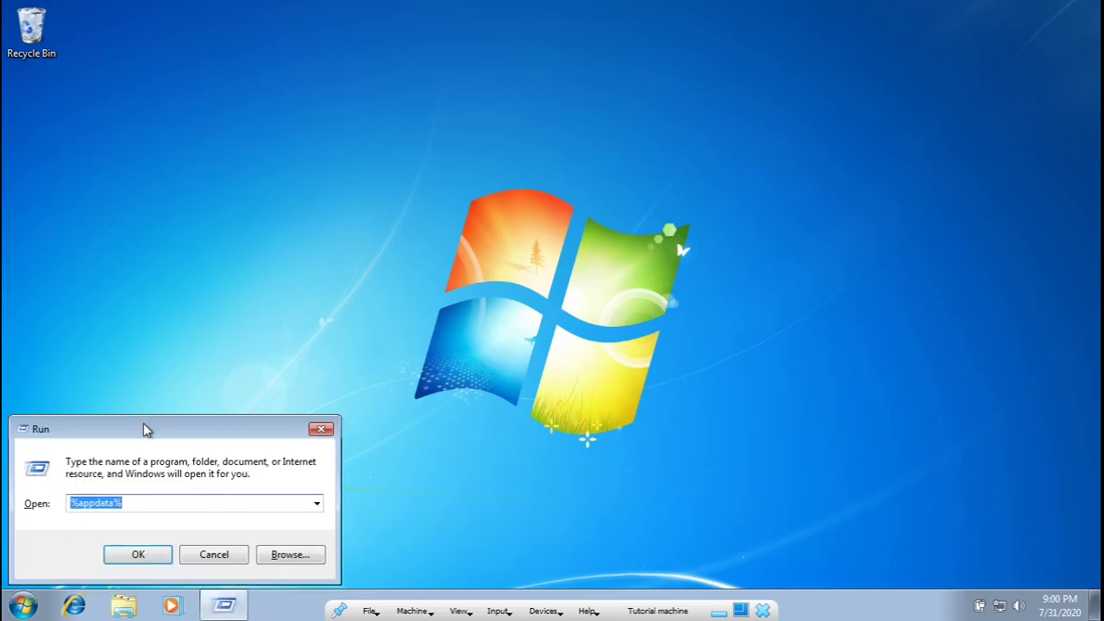
pyautogui.moveTo(144, 429); pyautogui.dragTo(380, 209)
pyautogui.click(376, 283)
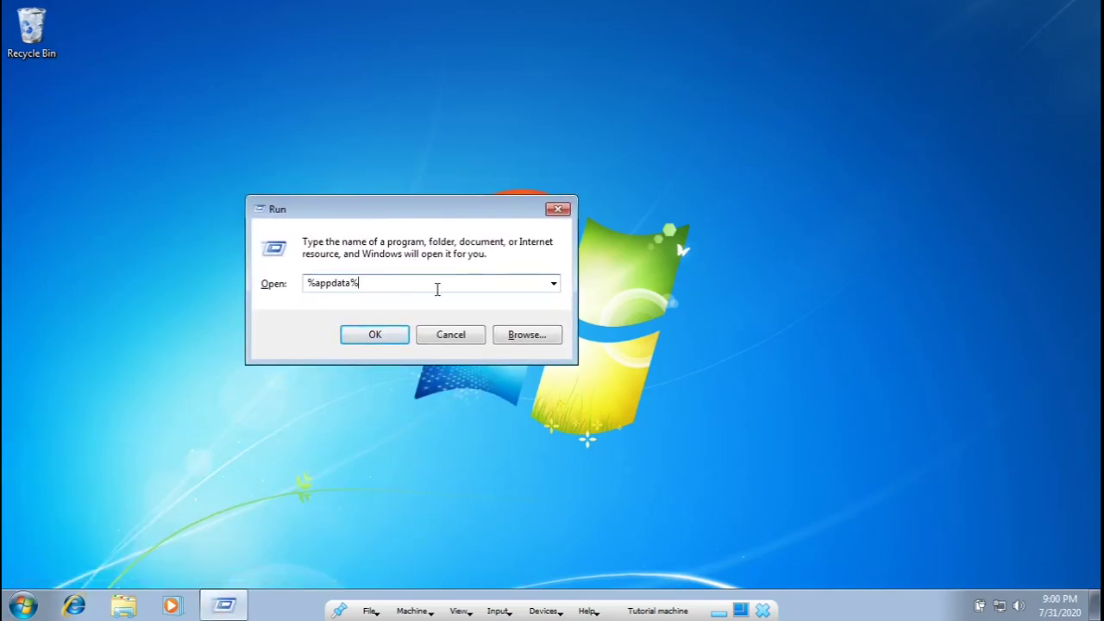
pyautogui.hotkey('ctrl', 'a')
pyautogui.press('BackSpace')
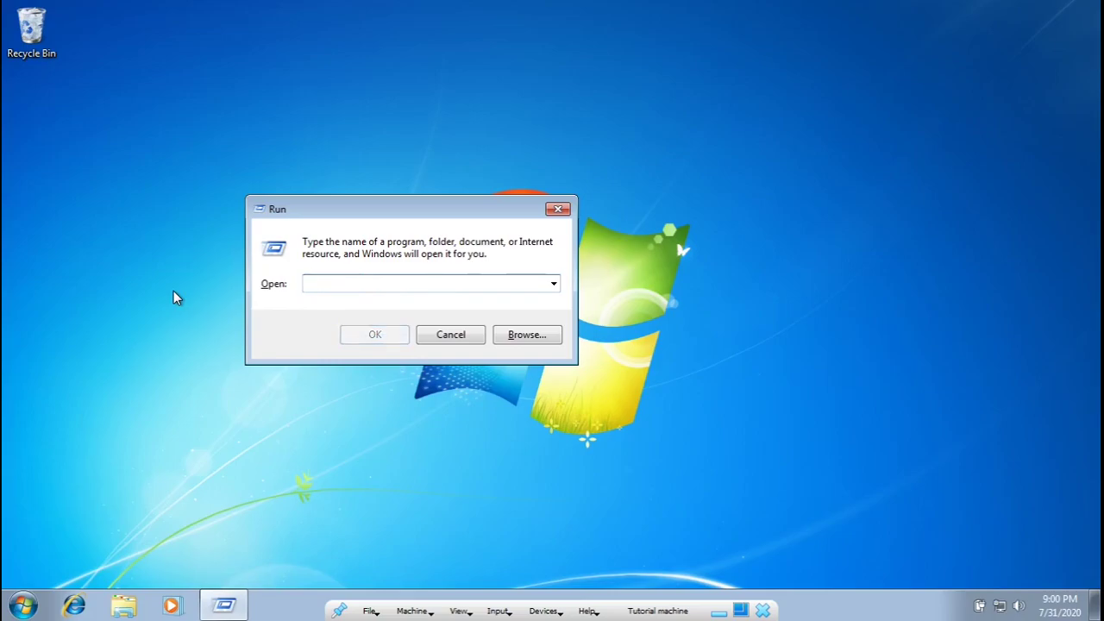
pyautogui.write('gpedit')
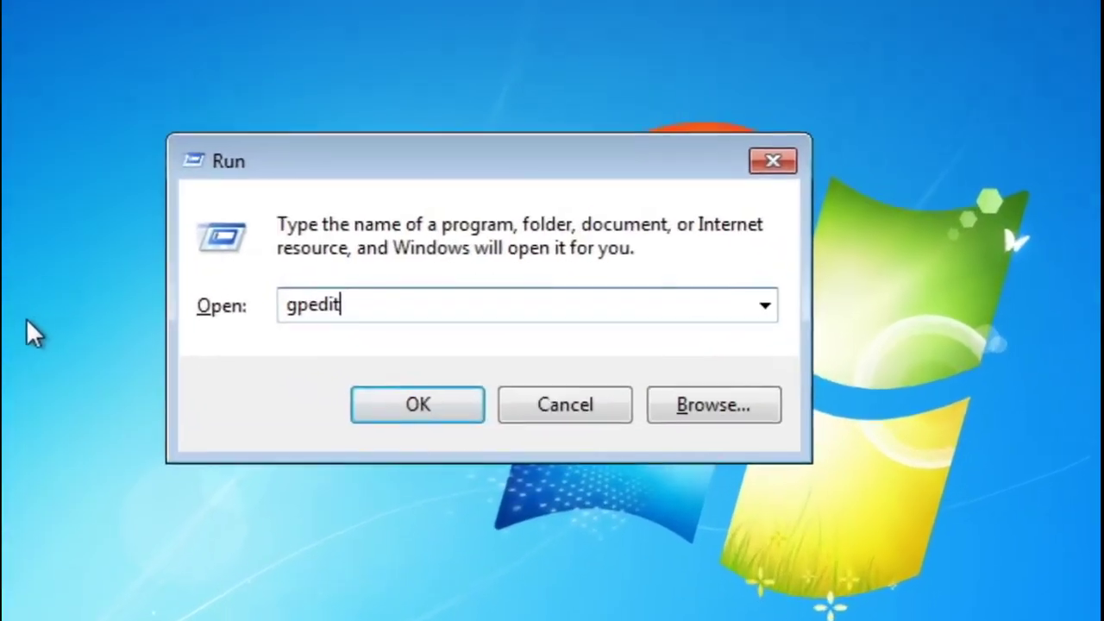
pyautogui.write('.msc')
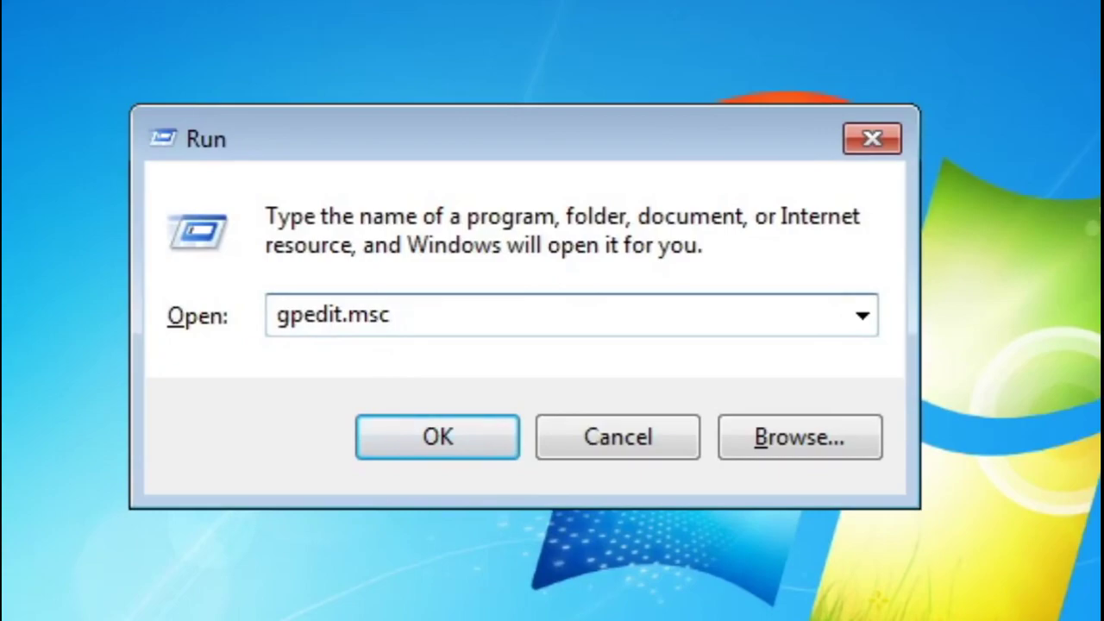
pyautogui.click(462, 449)
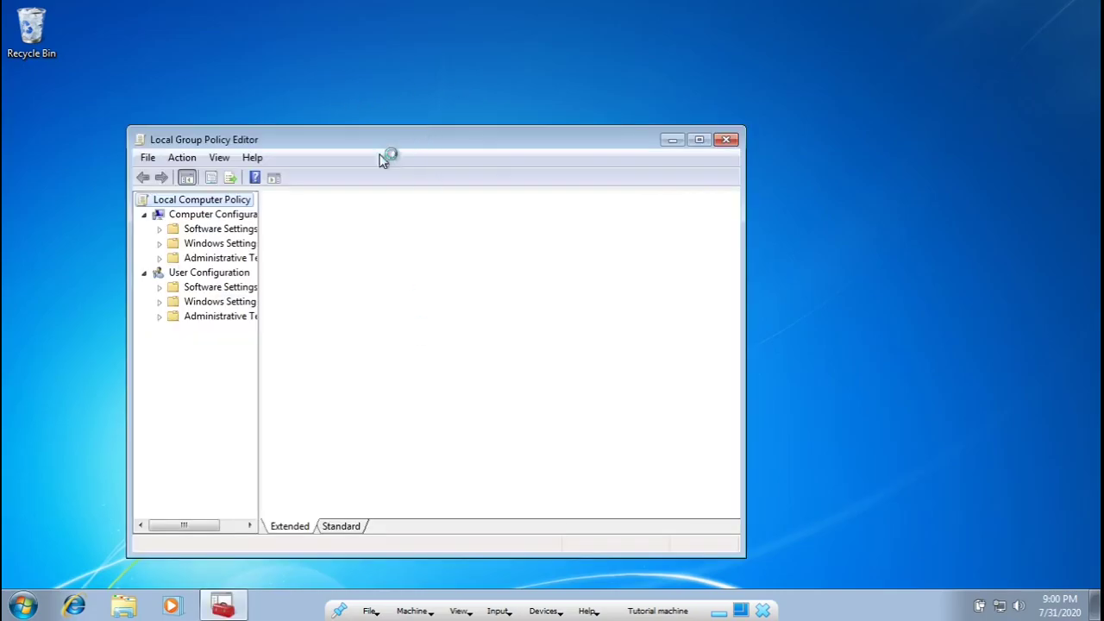
# Go to User Configuration > Administrative Templates > System and select 'Don't run specified Windows applications'.
pyautogui.moveTo(315, 138); pyautogui.dragTo(465, 100)
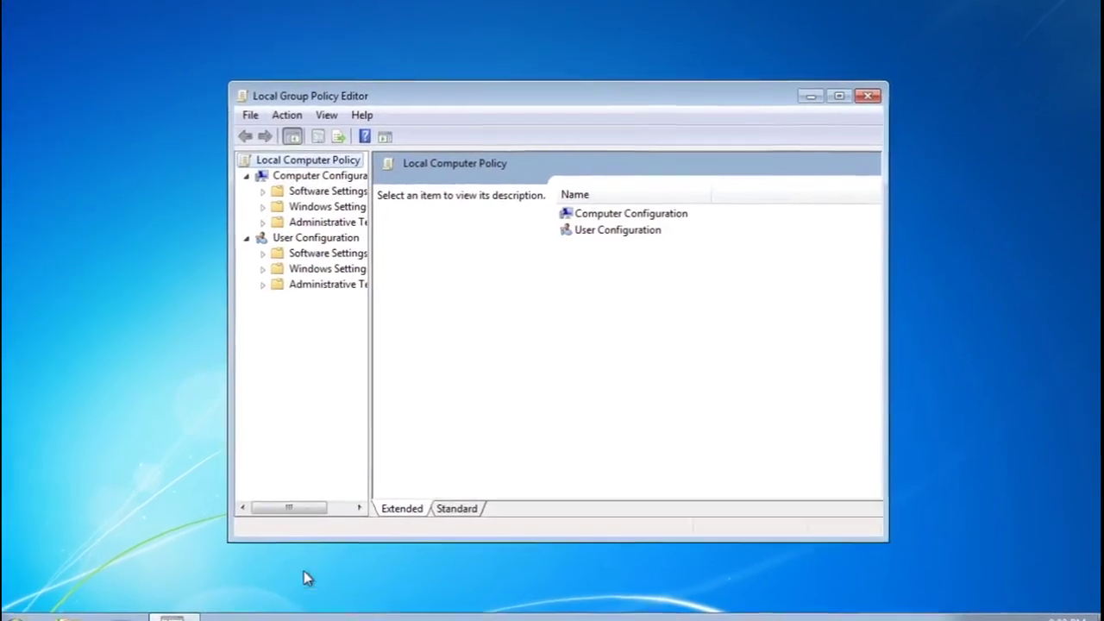
pyautogui.moveTo(369, 339); pyautogui.dragTo(439, 333)
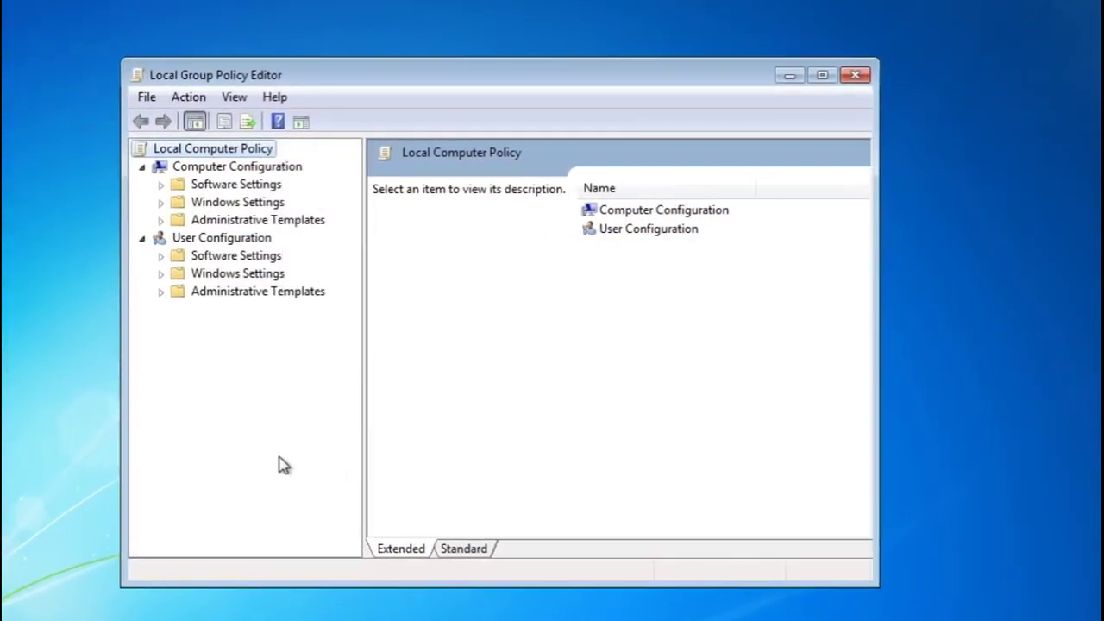
pyautogui.click(167, 240)
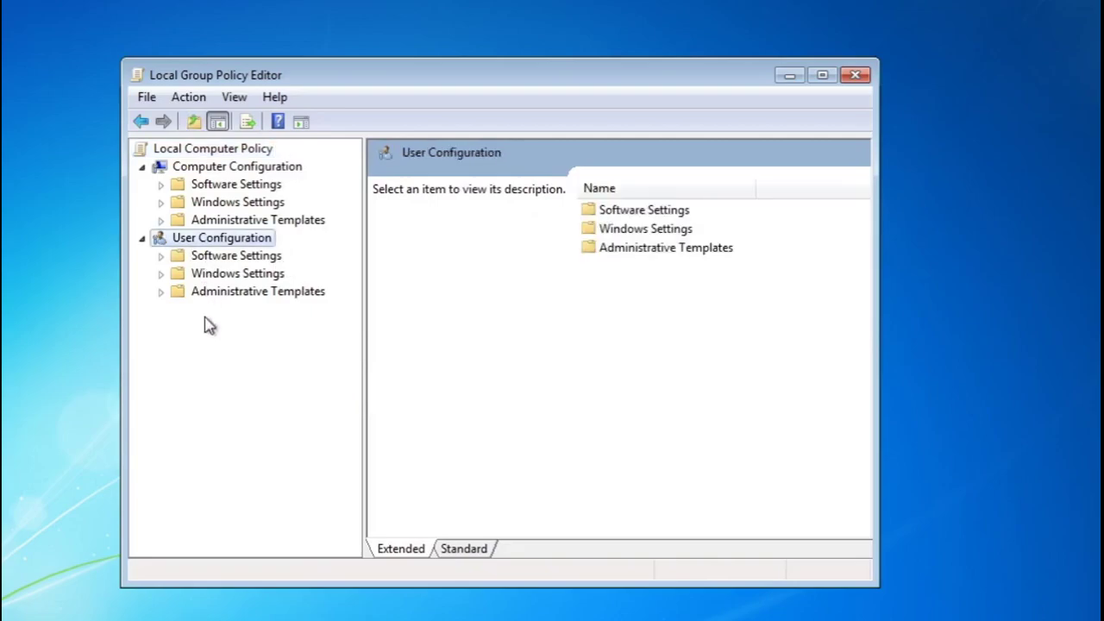
pyautogui.doubleClick(658, 250)
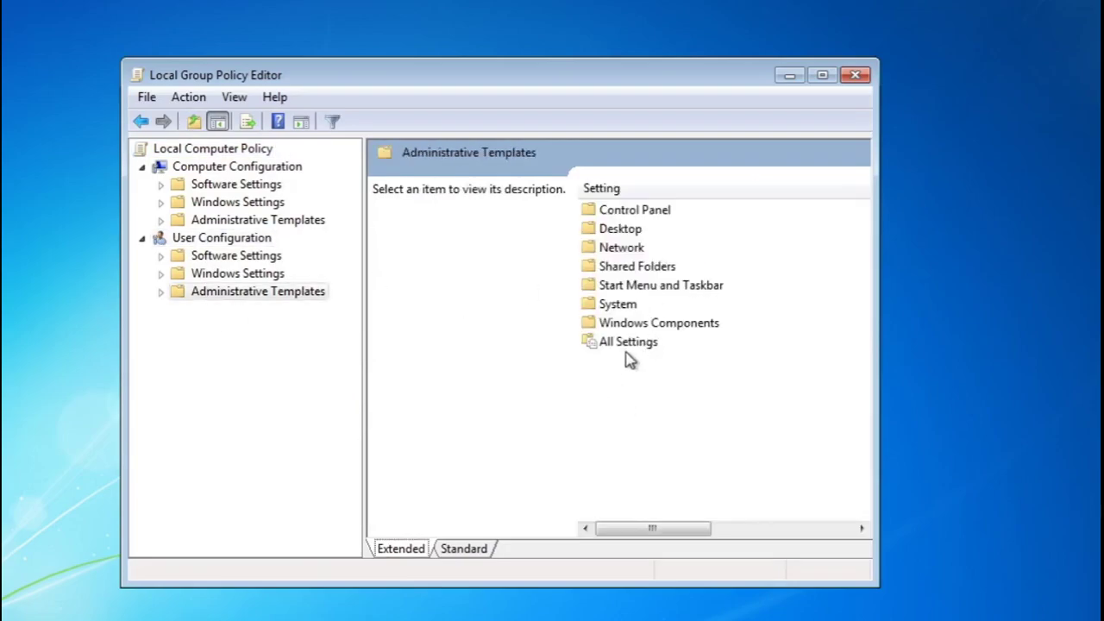
pyautogui.doubleClick(626, 312)
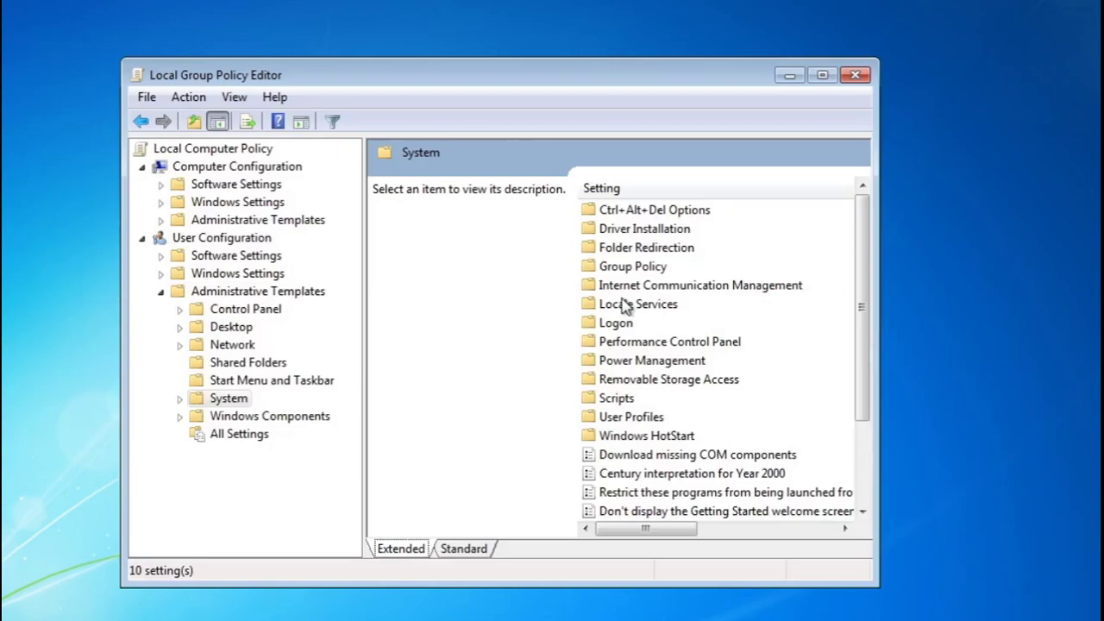
pyautogui.scroll(-1, 725, 435)
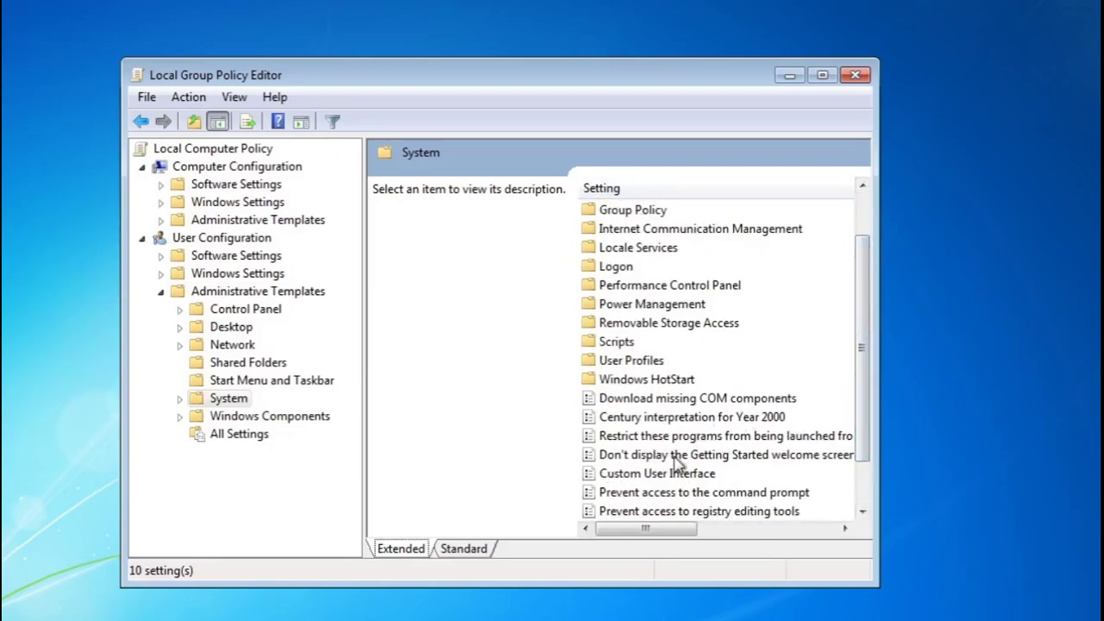
pyautogui.moveTo(879, 477); pyautogui.dragTo(984, 466)
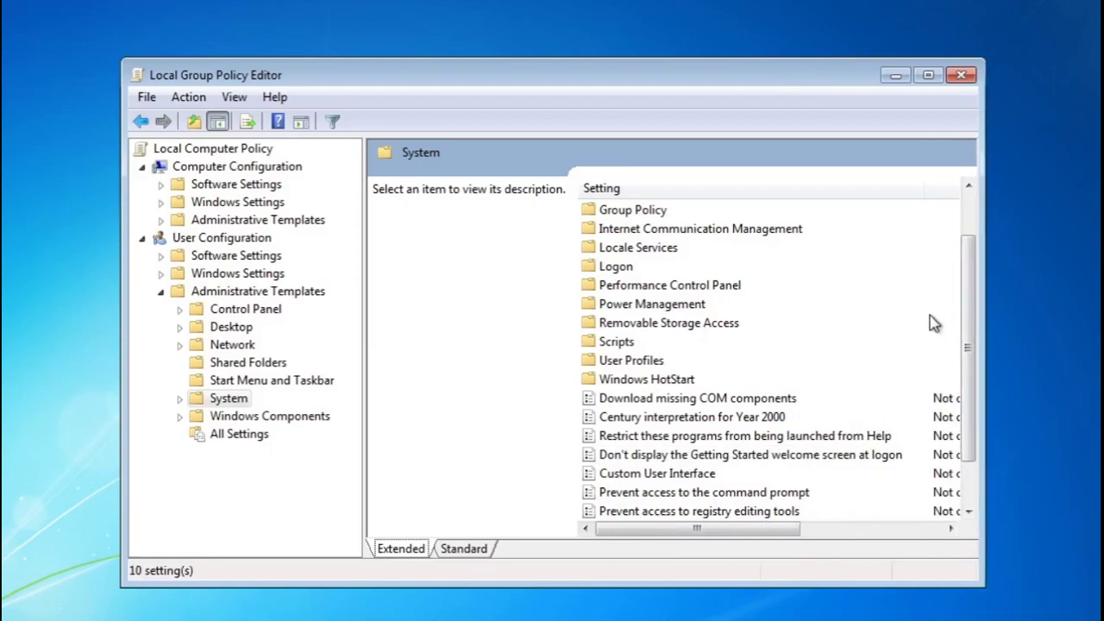
pyautogui.scroll(-1, 970, 363)
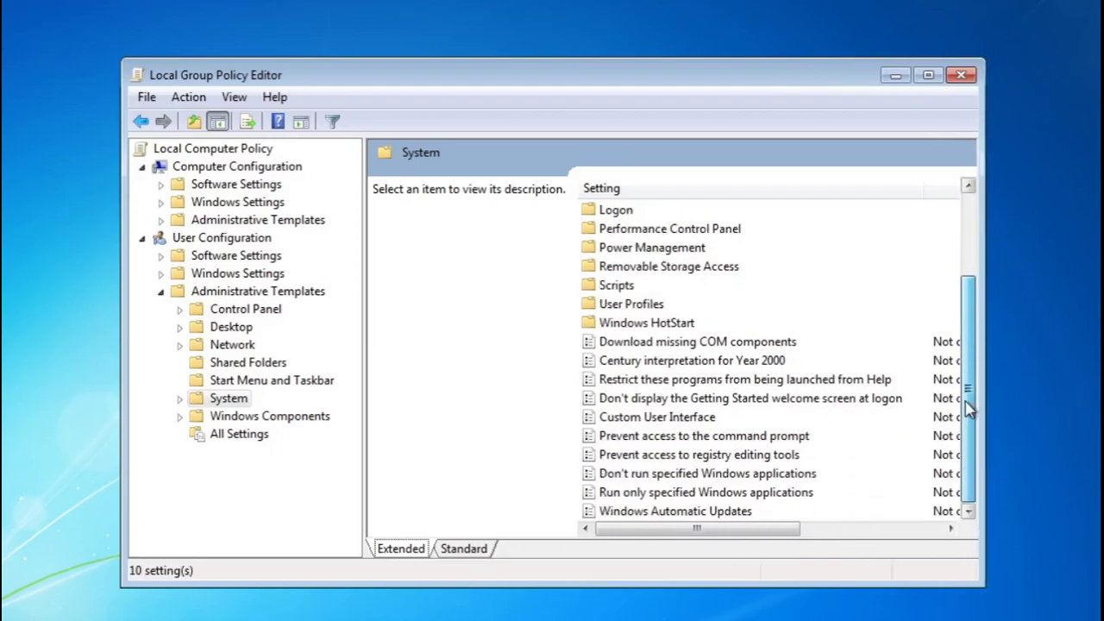
pyautogui.click(654, 480)
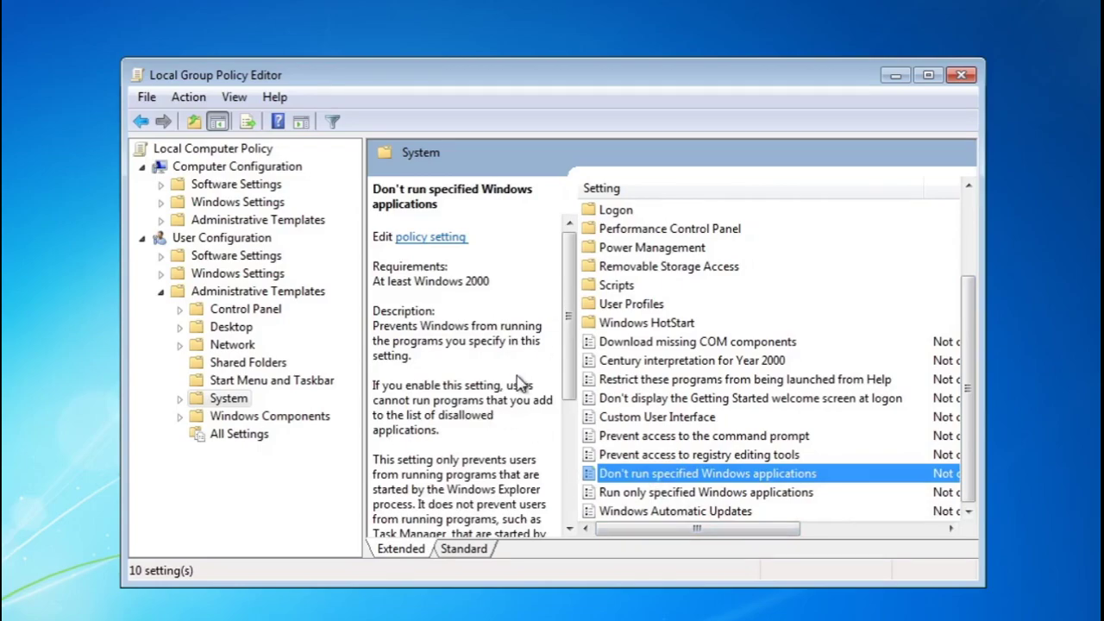
# Set the 'Don't run specified Windows applications' policy to Enabled.
pyautogui.doubleClick(682, 480)
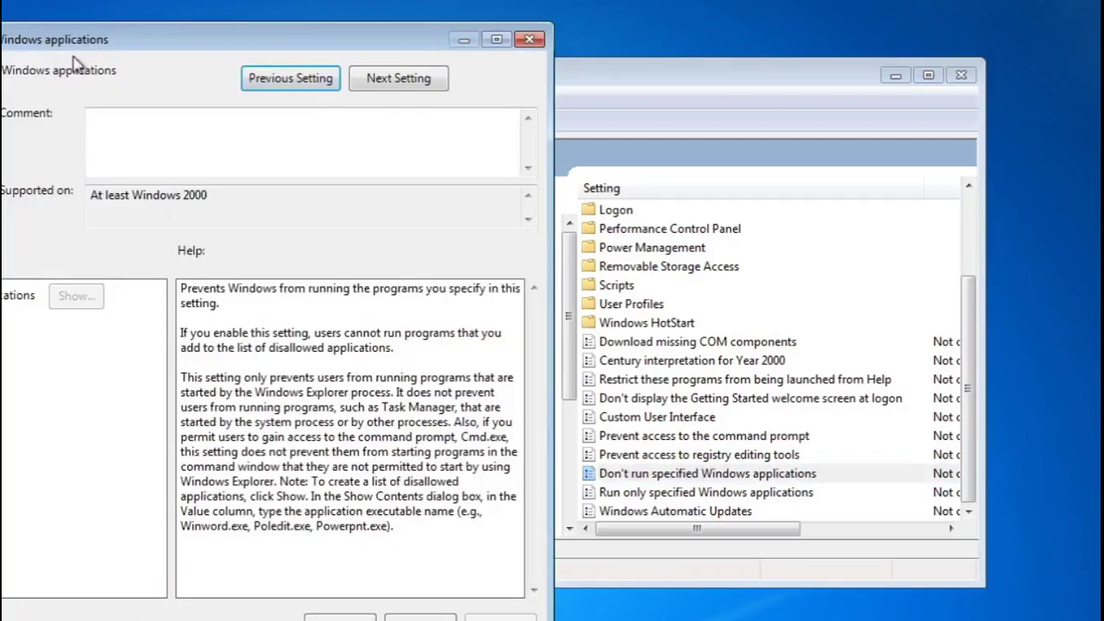
pyautogui.moveTo(130, 43); pyautogui.dragTo(398, 21)
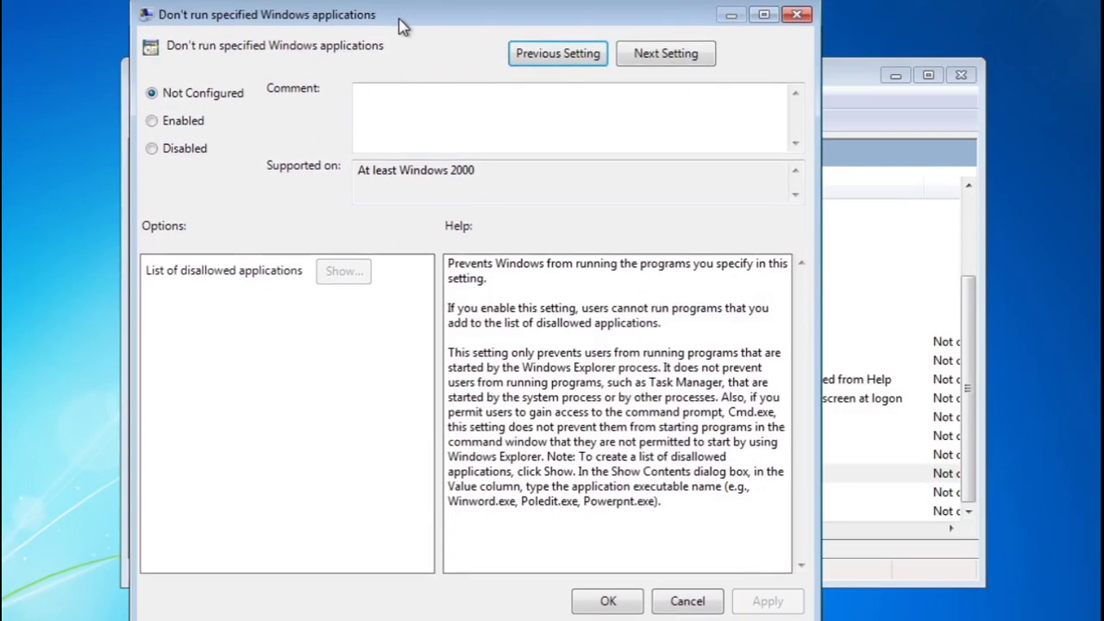
pyautogui.click(151, 121)
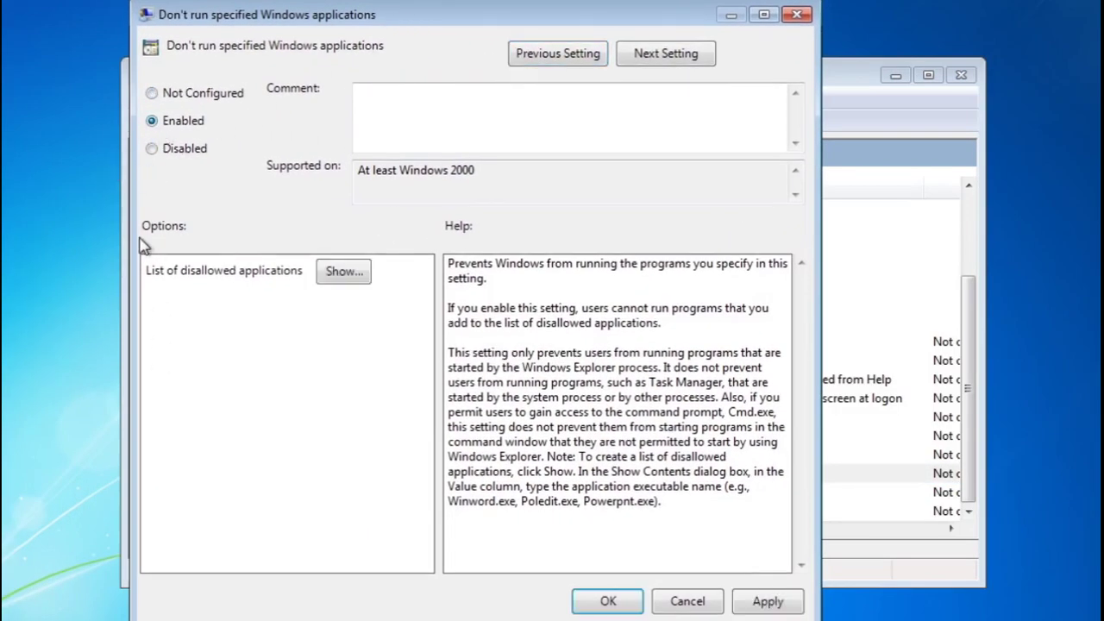
# Add syskey.exe to the list of disallowed applications.
pyautogui.click(343, 271)
pyautogui.moveTo(67, 61); pyautogui.dragTo(317, 95)
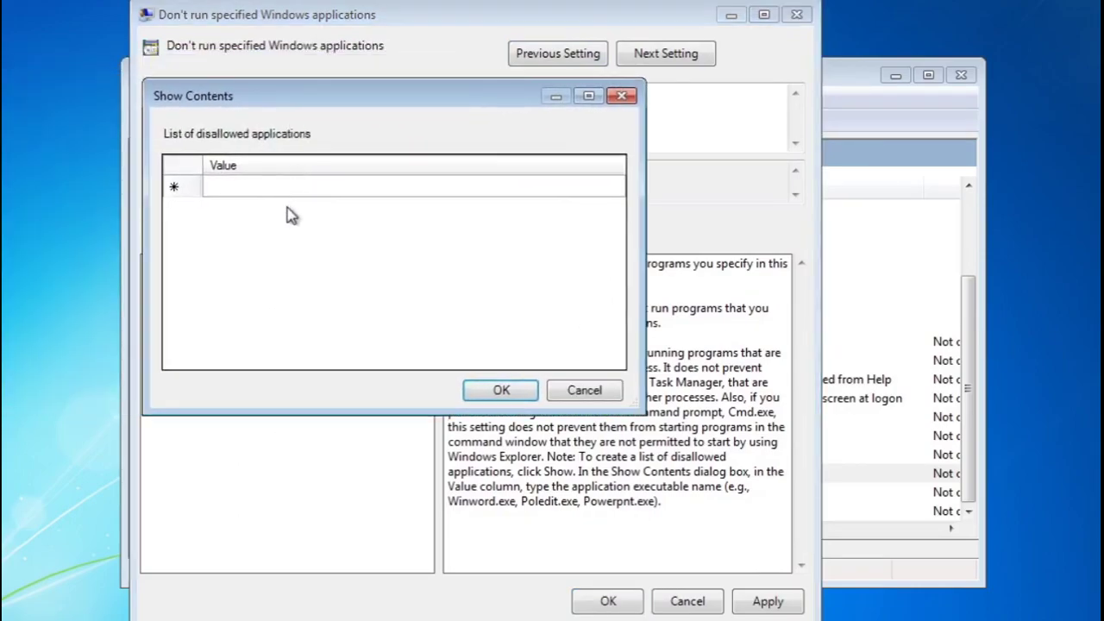
pyautogui.click(278, 191)
pyautogui.click(275, 191)
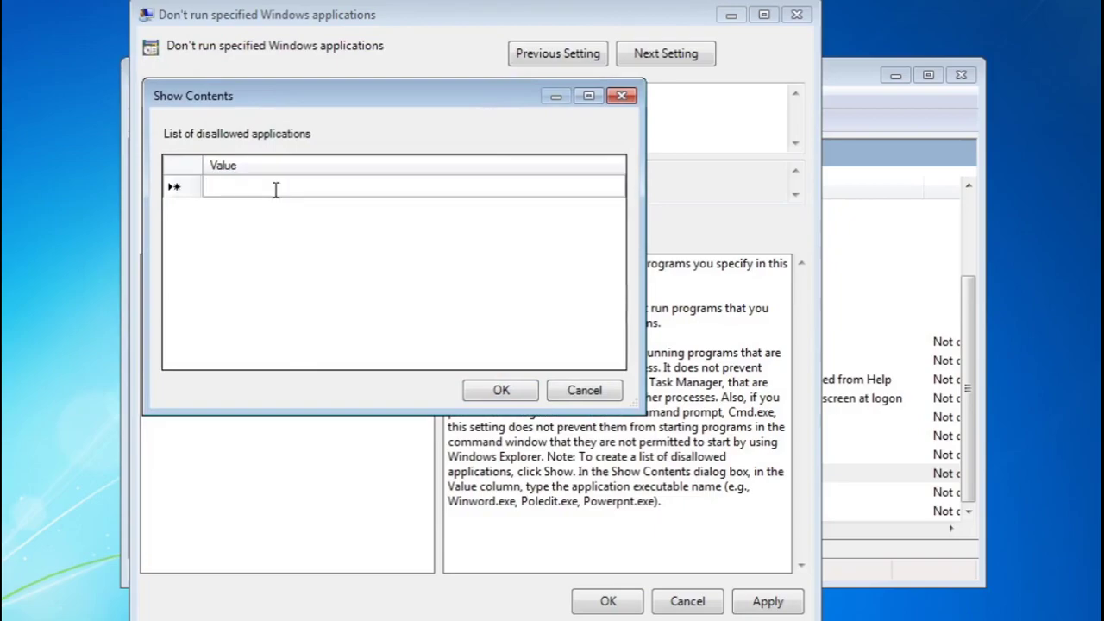
pyautogui.write('s')
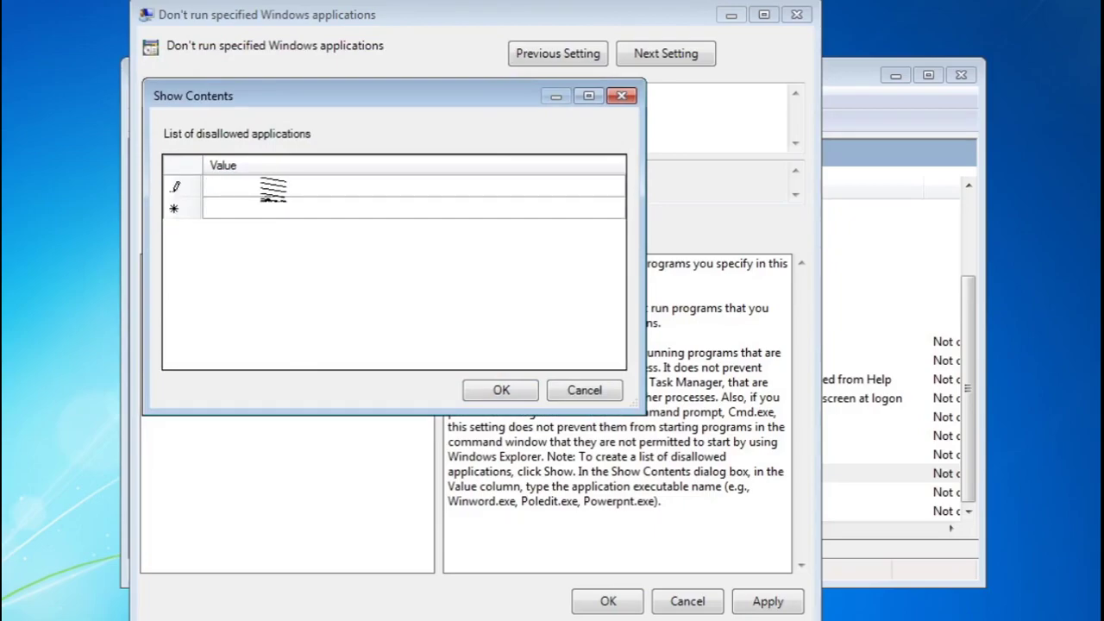
pyautogui.write('yskey.exe')
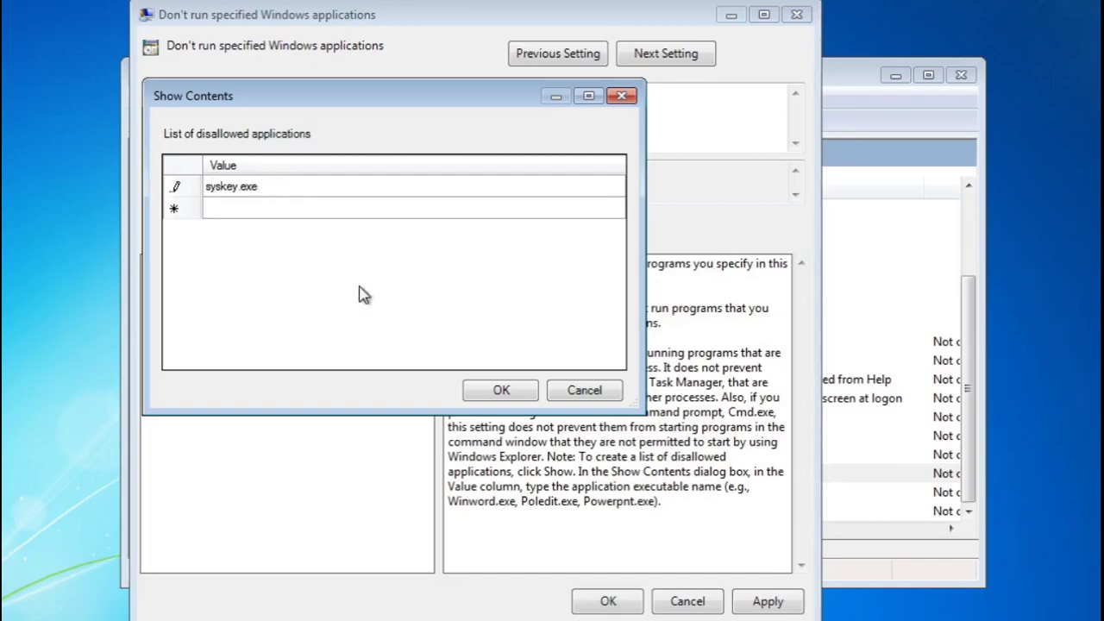
pyautogui.click(489, 395)
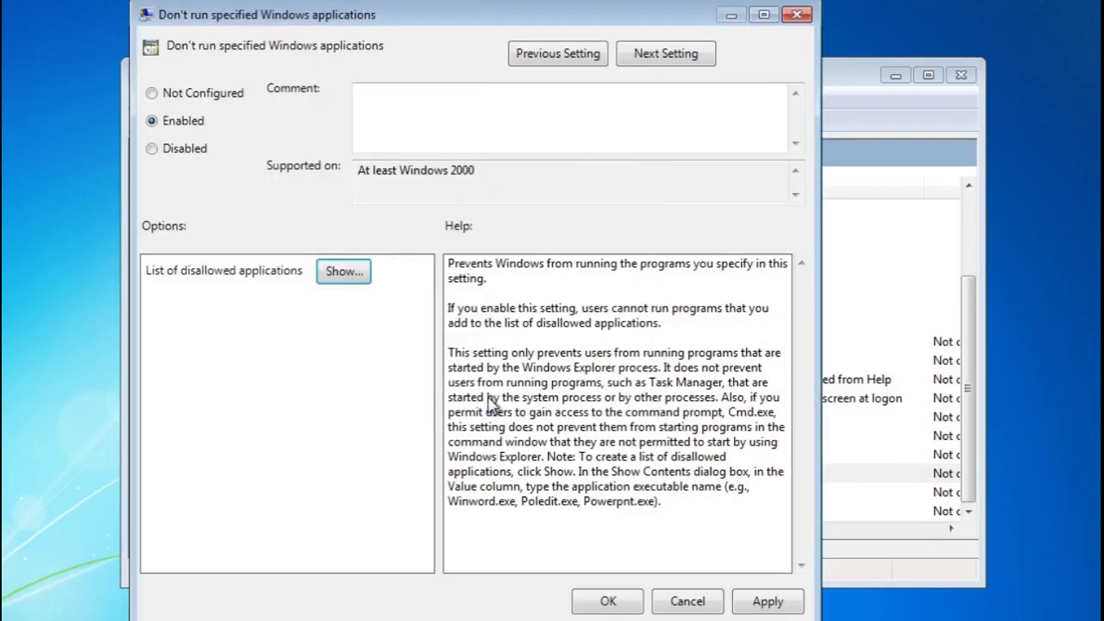
# Apply and save the policy, then close the Local Group Policy Editor.
pyautogui.click(765, 601)
pyautogui.click(612, 601)
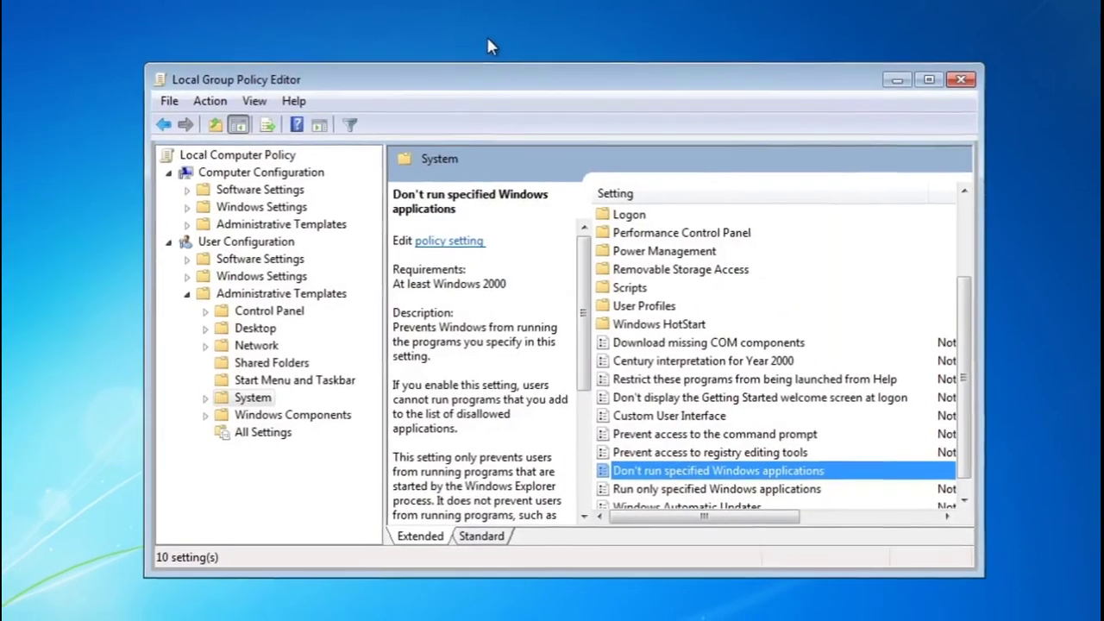
pyautogui.click(959, 90)
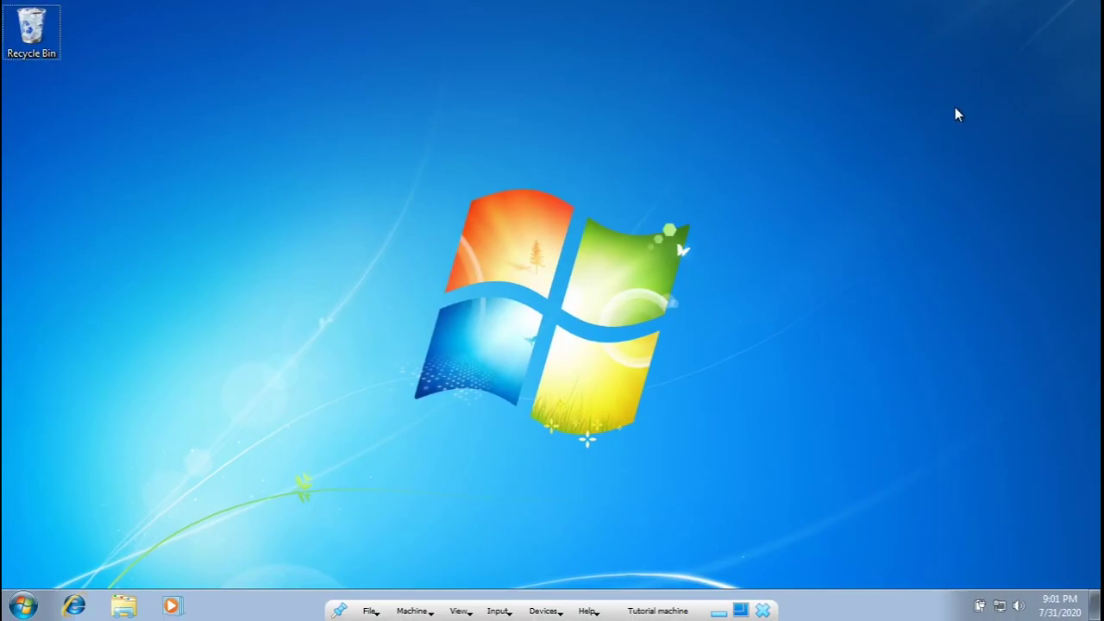
# Try running syskey from the Run dialog to test the restriction.
pyautogui.press('super+r')
pyautogui.write('sys')
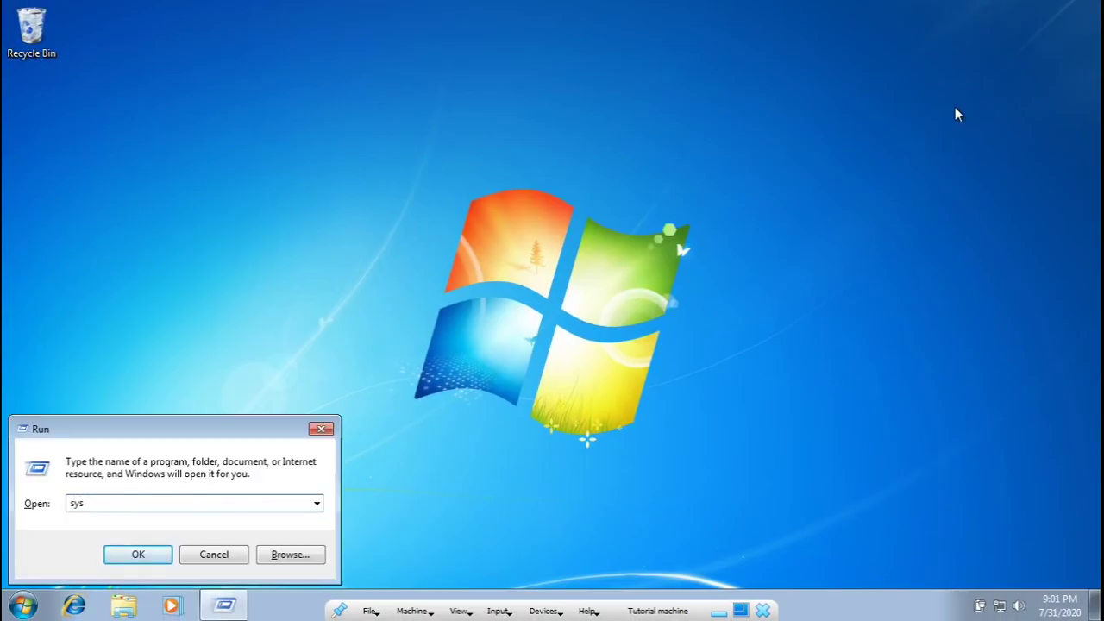
pyautogui.write('key')
pyautogui.press('Return')
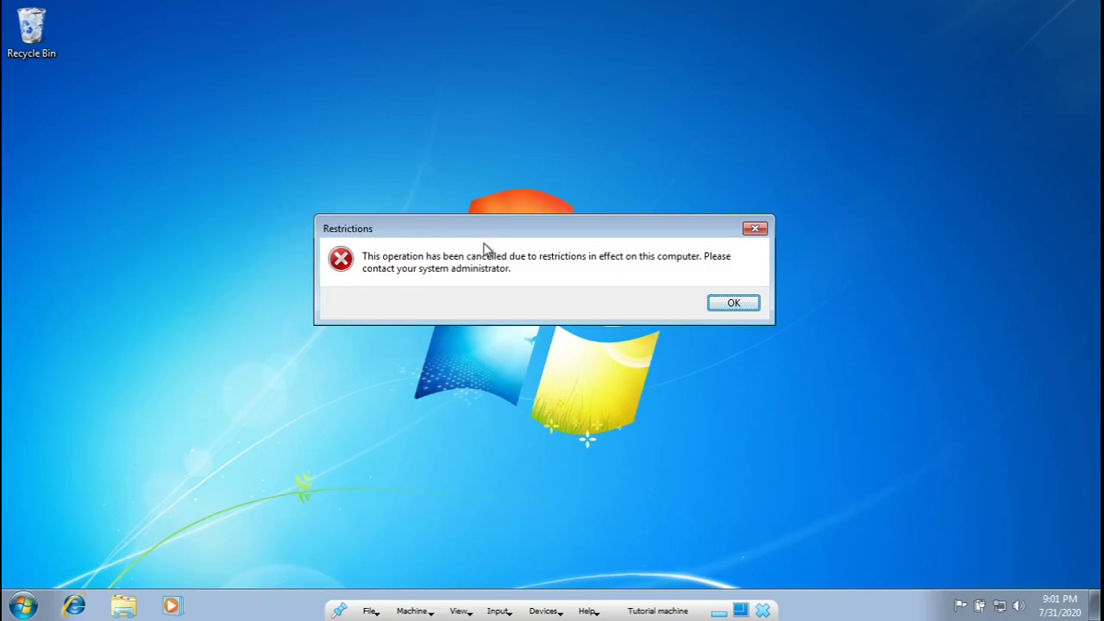
# Dismiss the Restrictions error and close the Run dialog.
pyautogui.moveTo(483, 242); pyautogui.dragTo(315, 147)
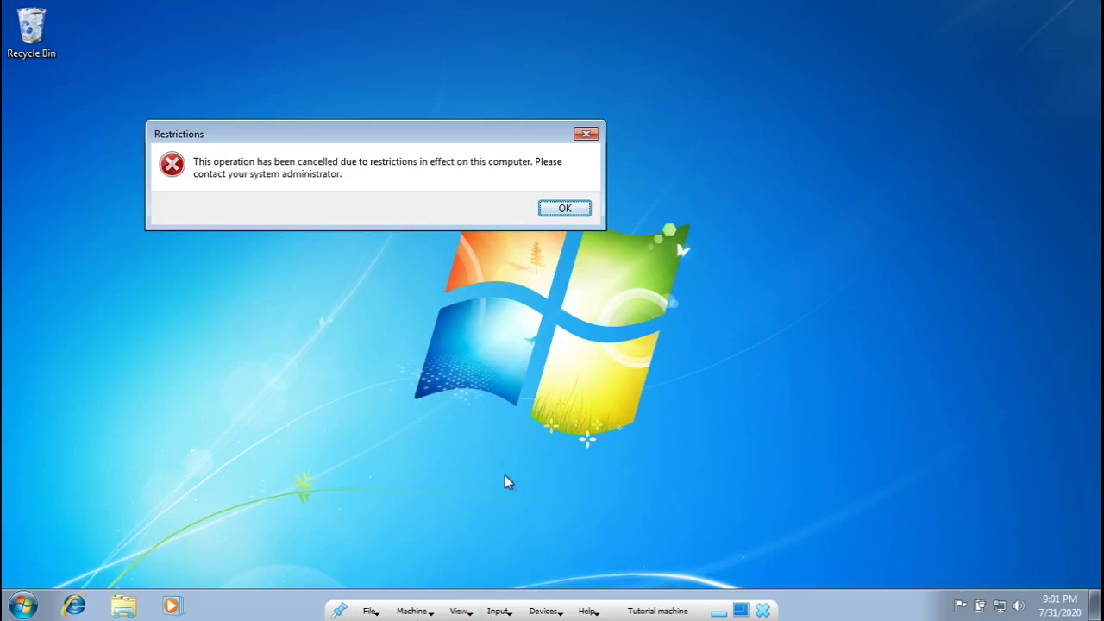
pyautogui.moveTo(353, 133); pyautogui.dragTo(520, 158)
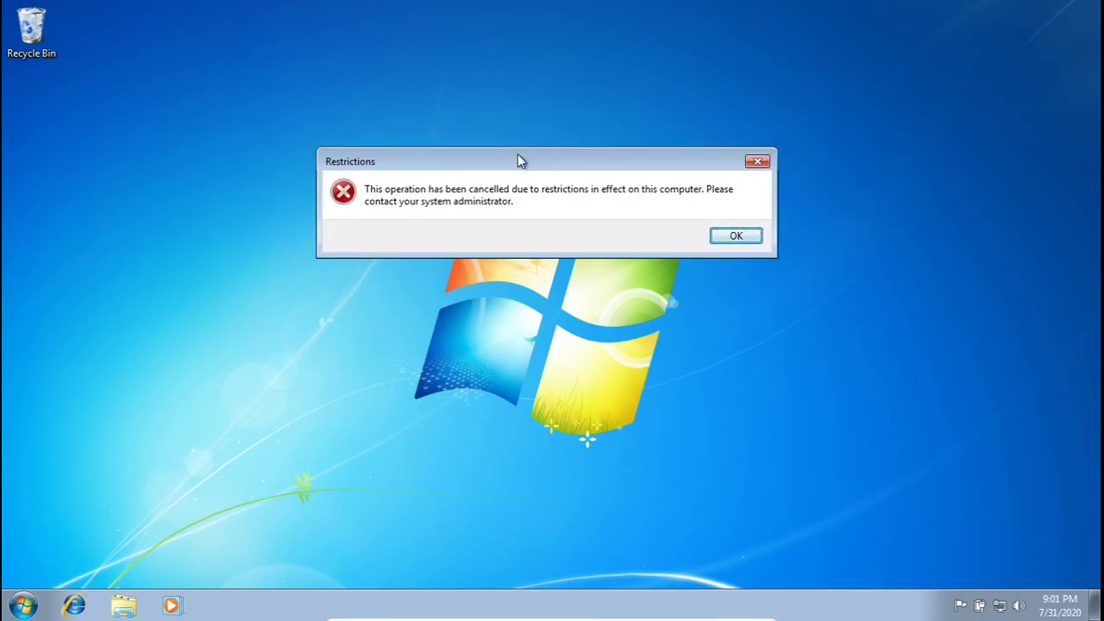
pyautogui.click(732, 233)
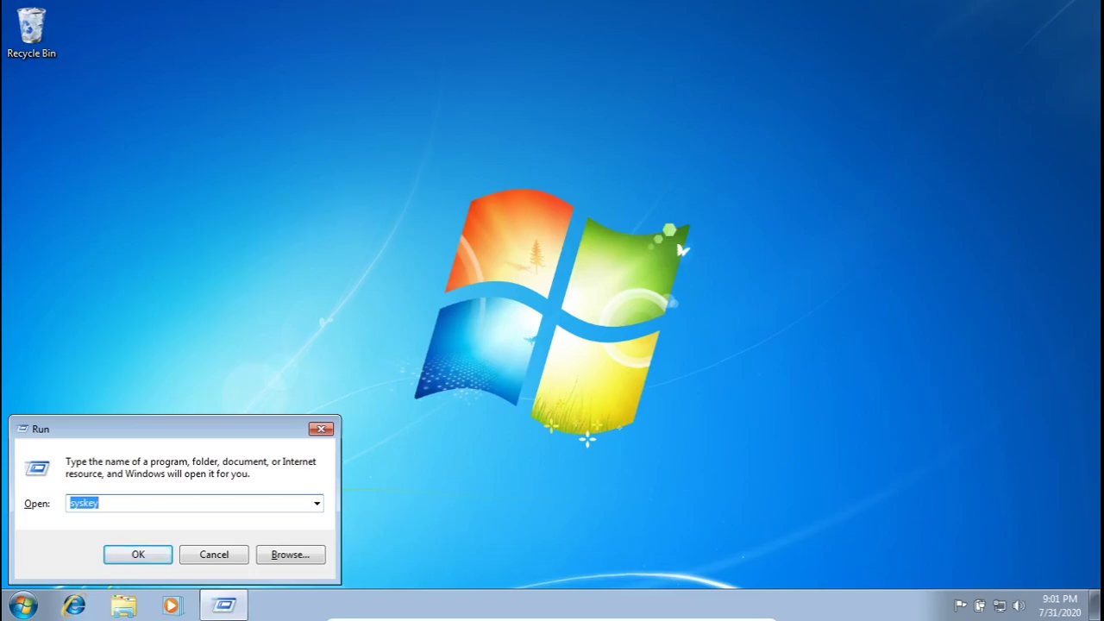
pyautogui.click(318, 432)
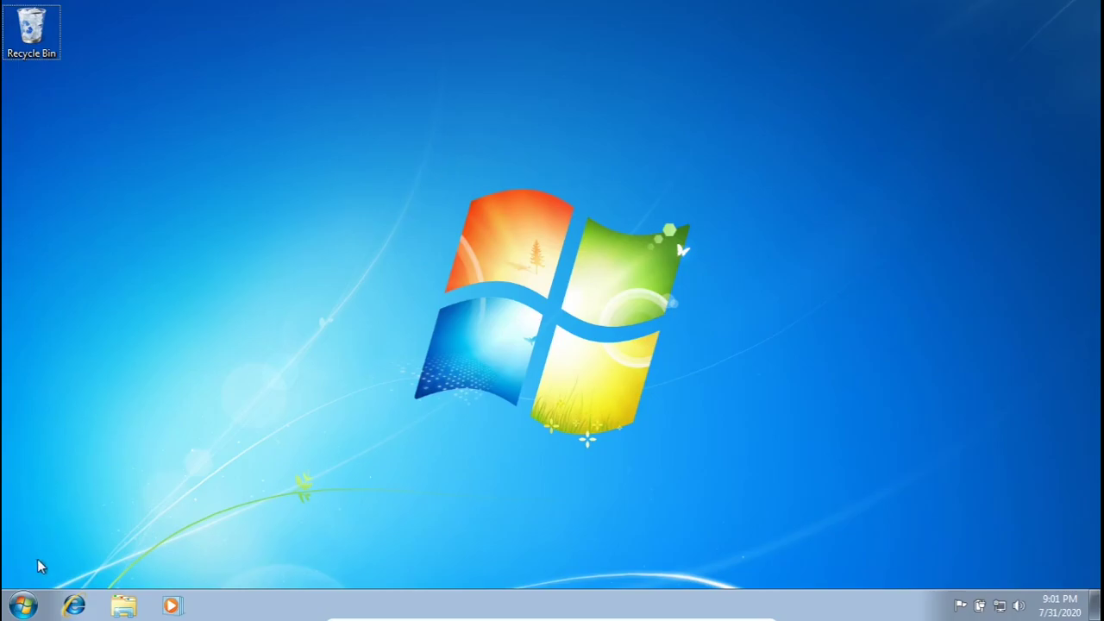
# Open and then close the Taskbar and Start Menu Properties from the Start orb.
pyautogui.rightClick(22, 607)
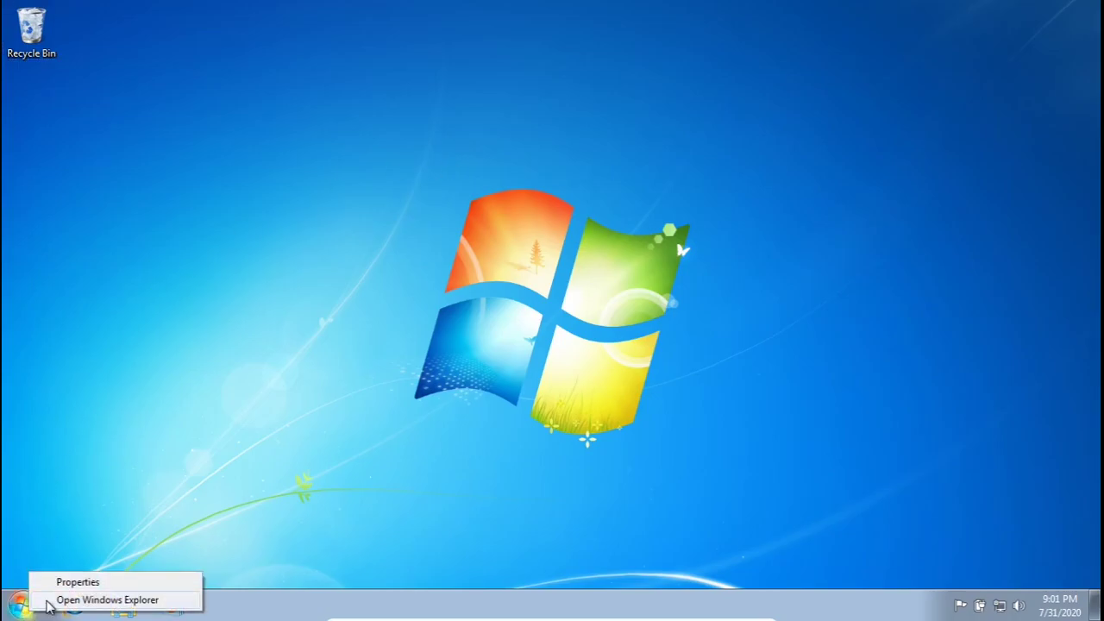
pyautogui.click(51, 582)
pyautogui.click(315, 227)
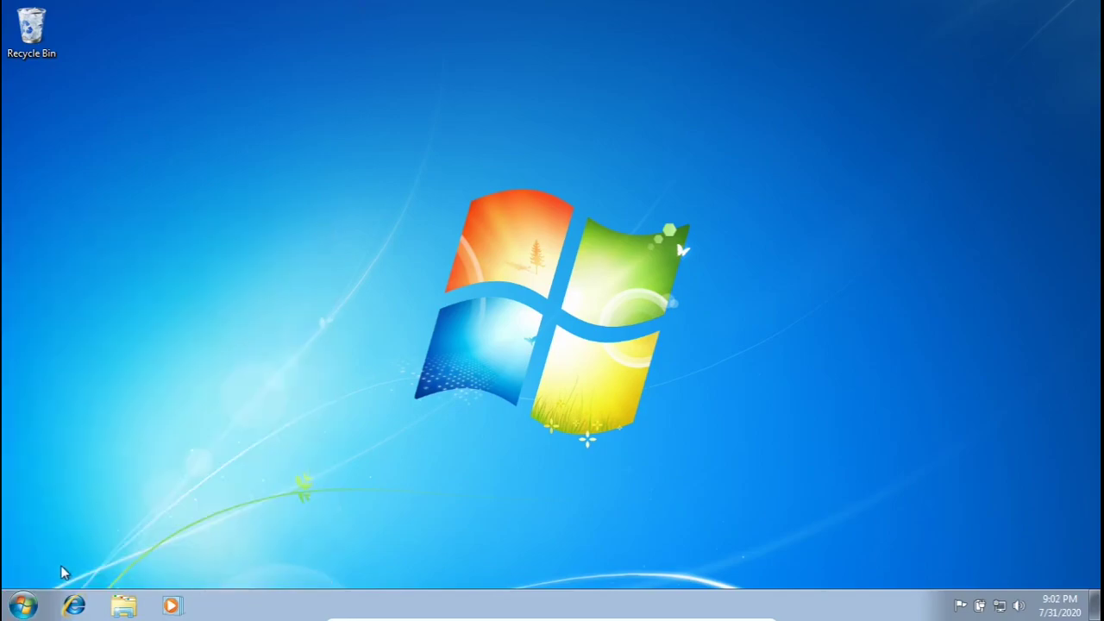
# Open the Start menu and bring up the Computer entry's context menu.
pyautogui.click(24, 606)
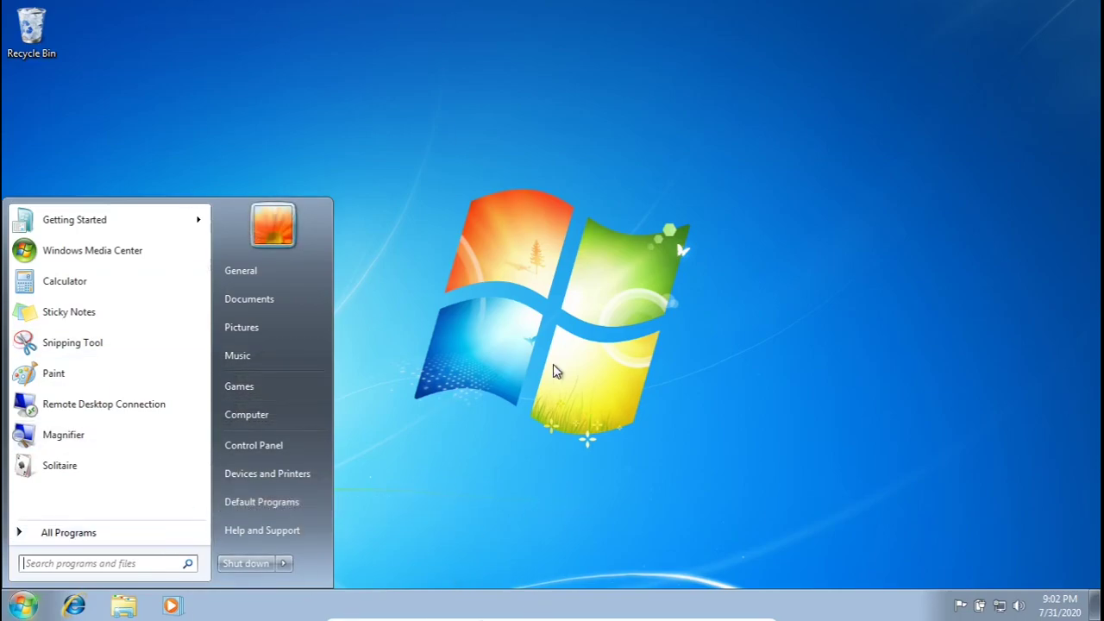
pyautogui.click(696, 222)
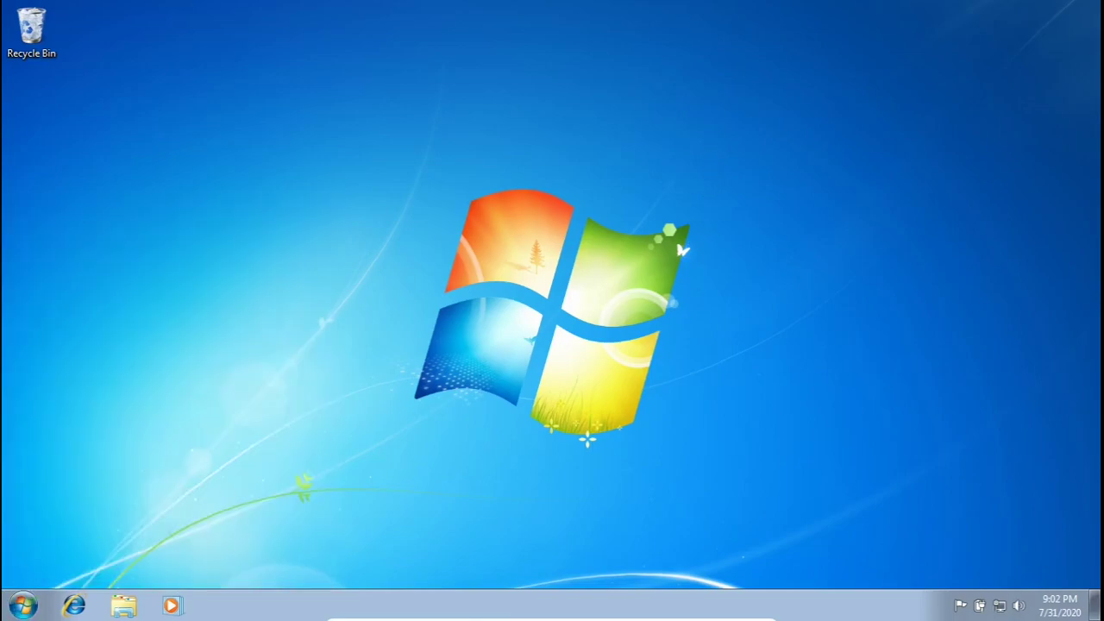
pyautogui.click(22, 606)
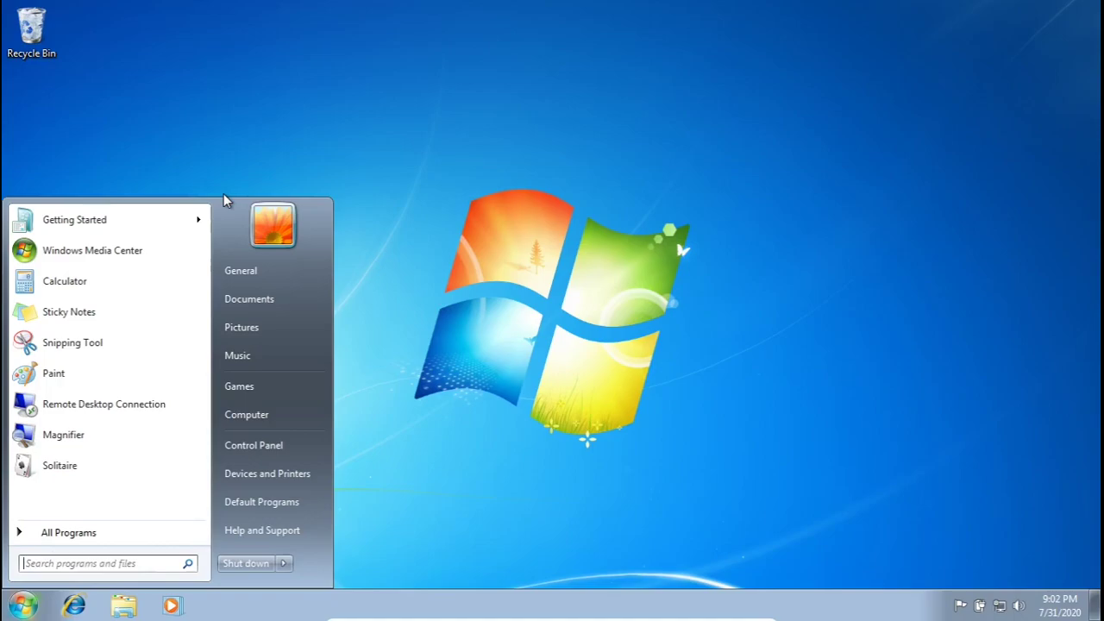
pyautogui.click(653, 130)
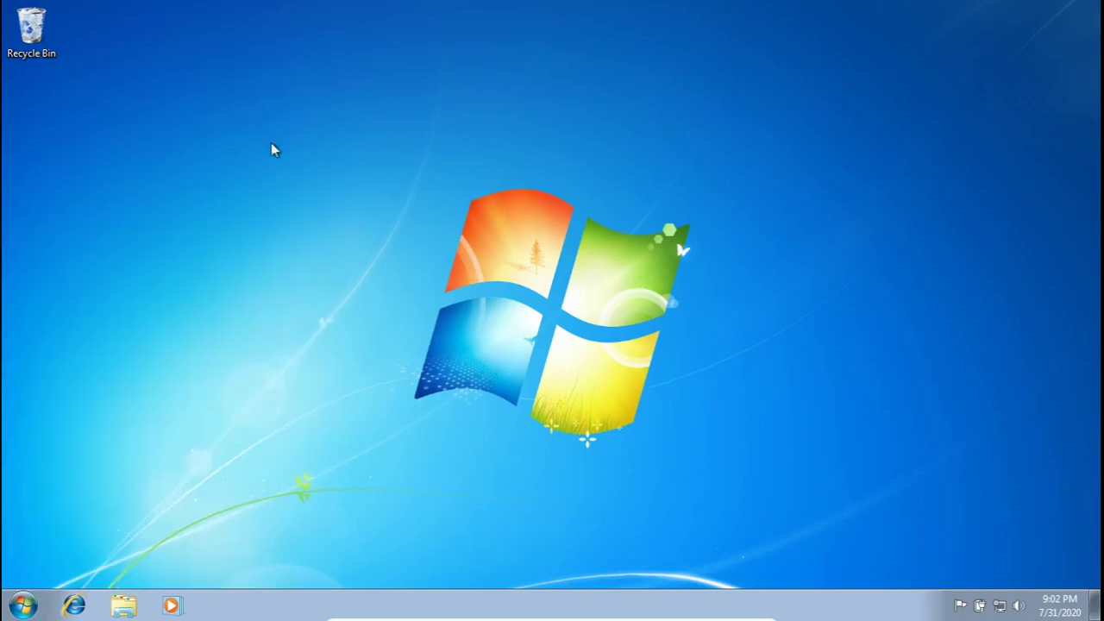
pyautogui.click(22, 605)
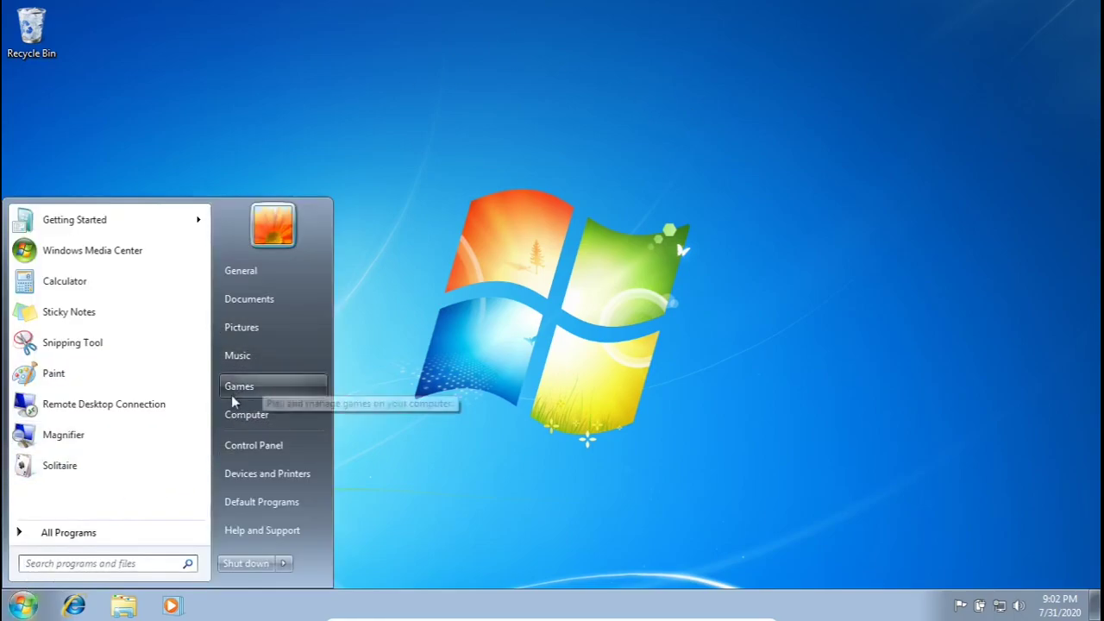
pyautogui.rightClick(246, 418)
# Open Computer Properties to view the Windows 7 Ultimate System page, then maximize it.
pyautogui.click(295, 555)
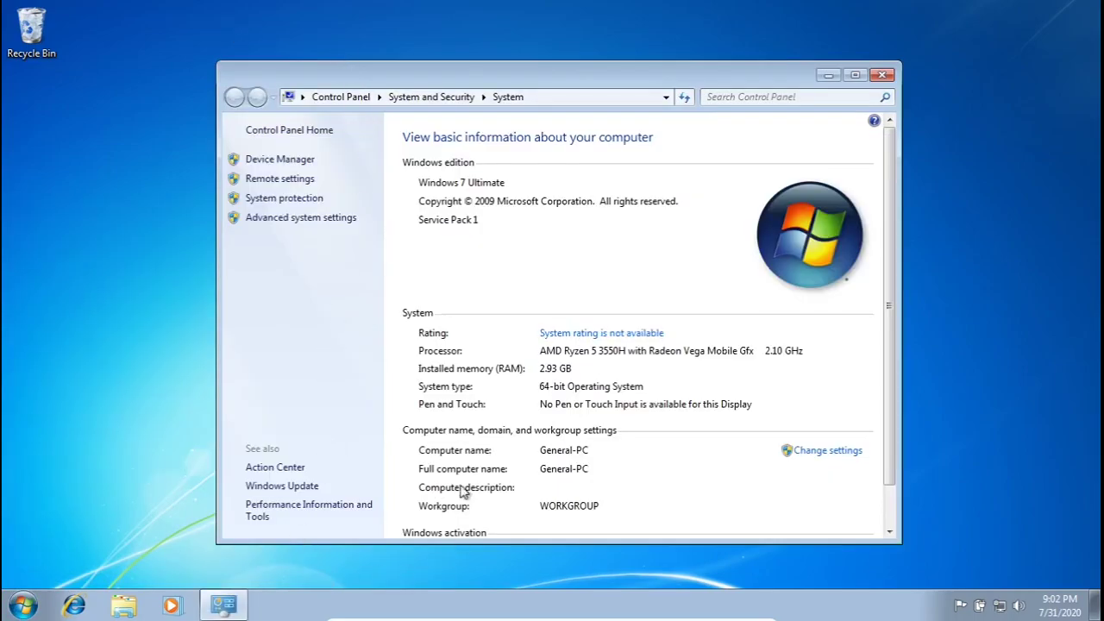
pyautogui.scroll(-1, 440, 246)
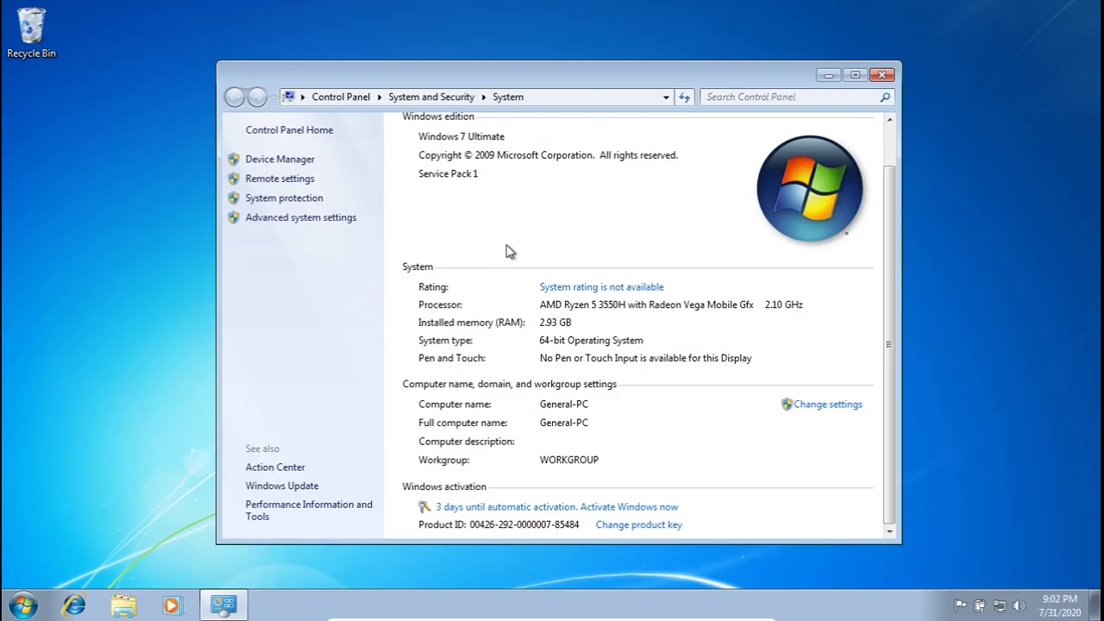
pyautogui.click(861, 78)
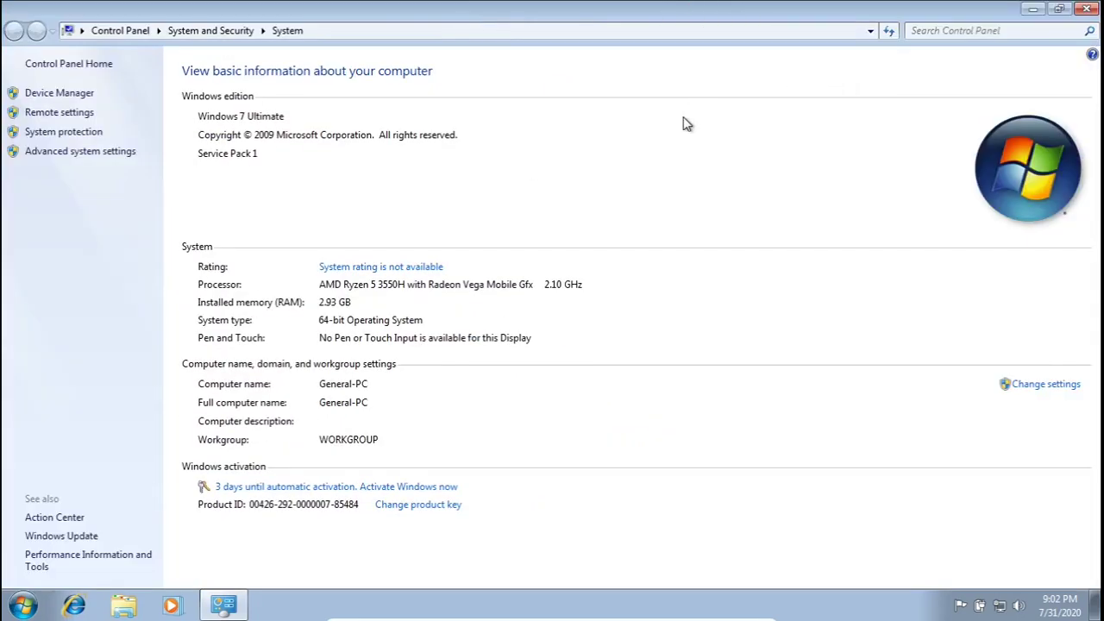